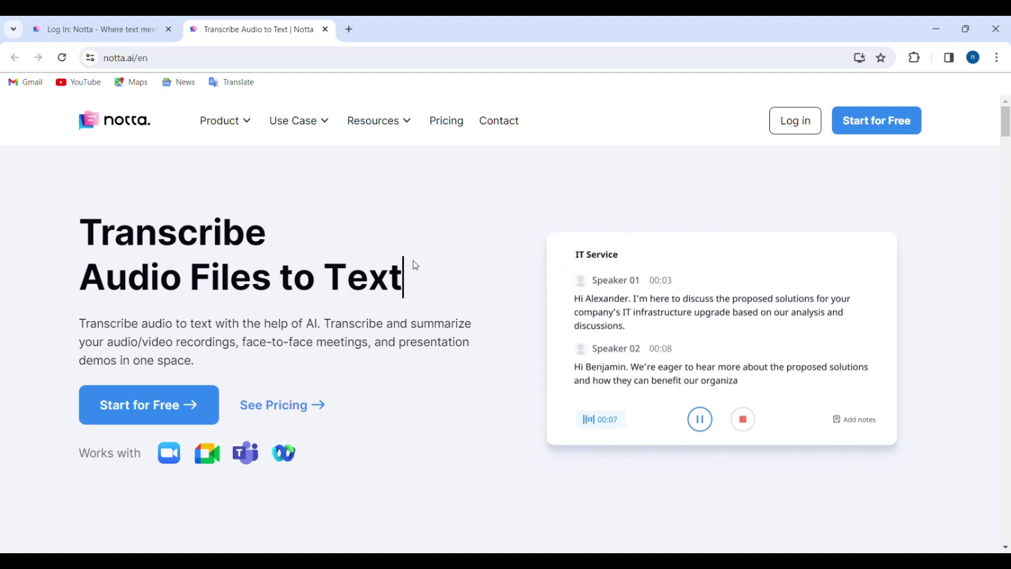
# Step: Sign up for Notta for free with a Google account and dismiss the introductory pop-ups on the dashboard
pyautogui.scroll(-5, 746, 413)
pyautogui.scroll(-10, 746, 413)
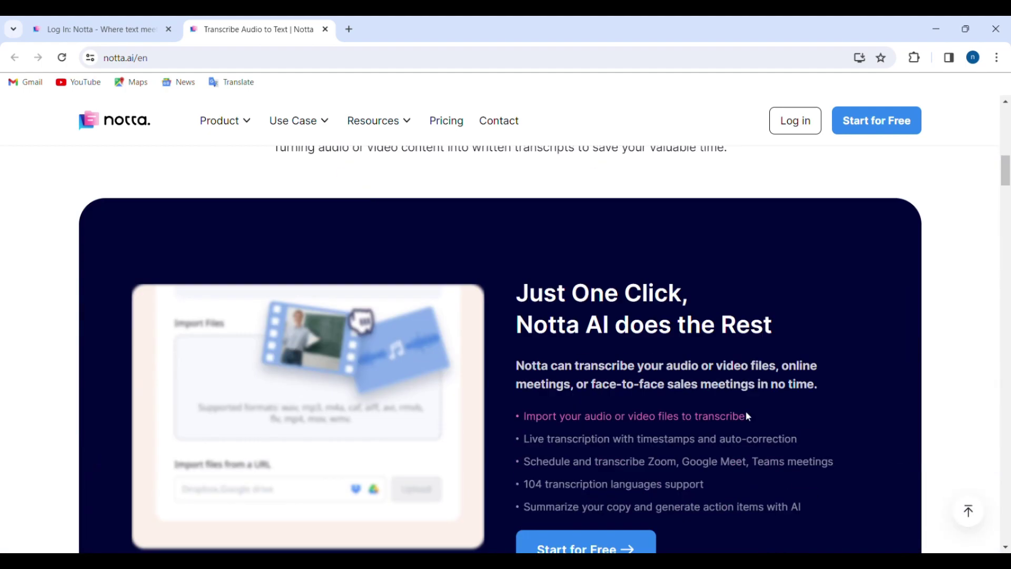
pyautogui.scroll(15, 749, 406)
pyautogui.scroll(3, 751, 411)
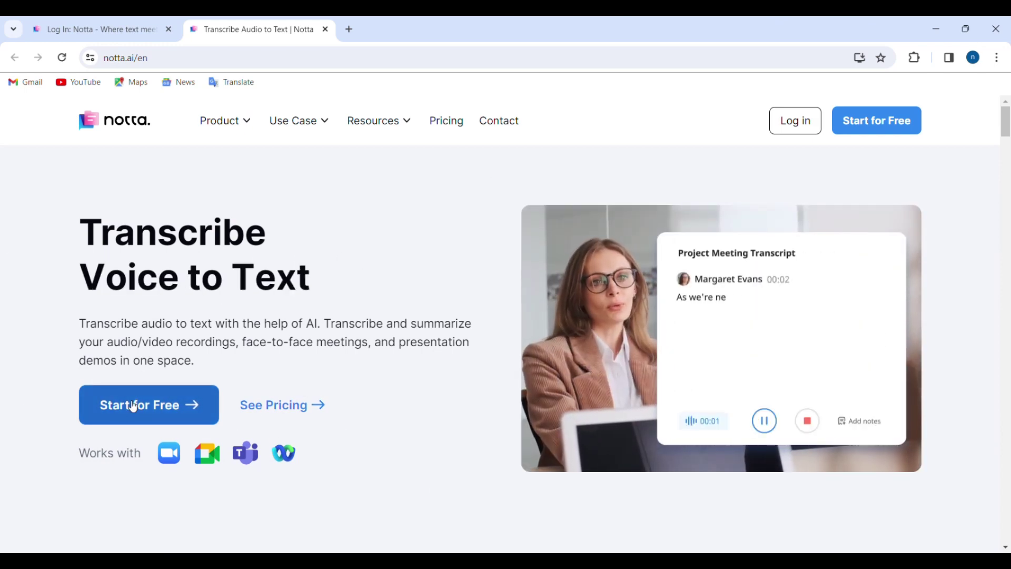
pyautogui.click(131, 404)
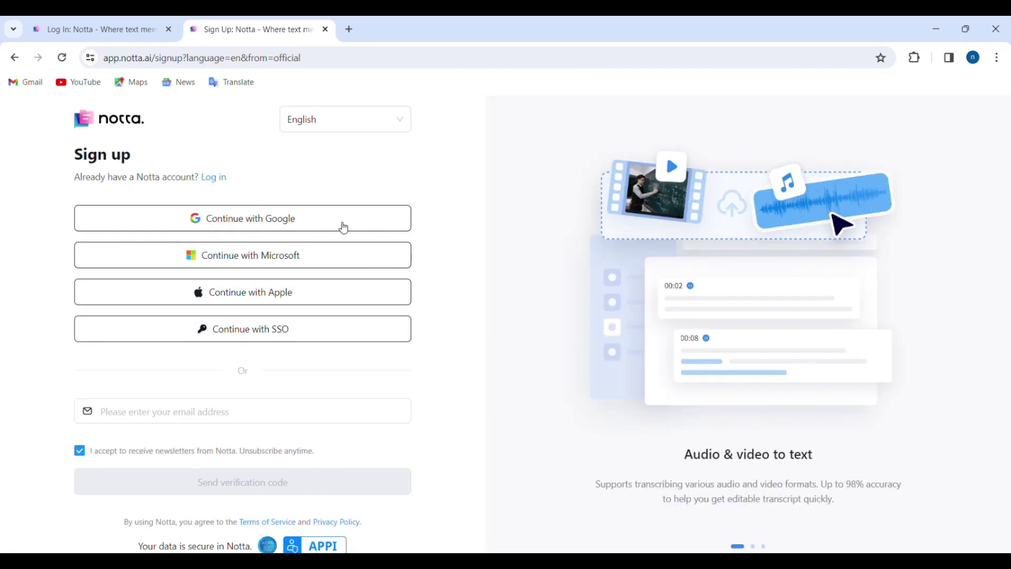
pyautogui.click(302, 228)
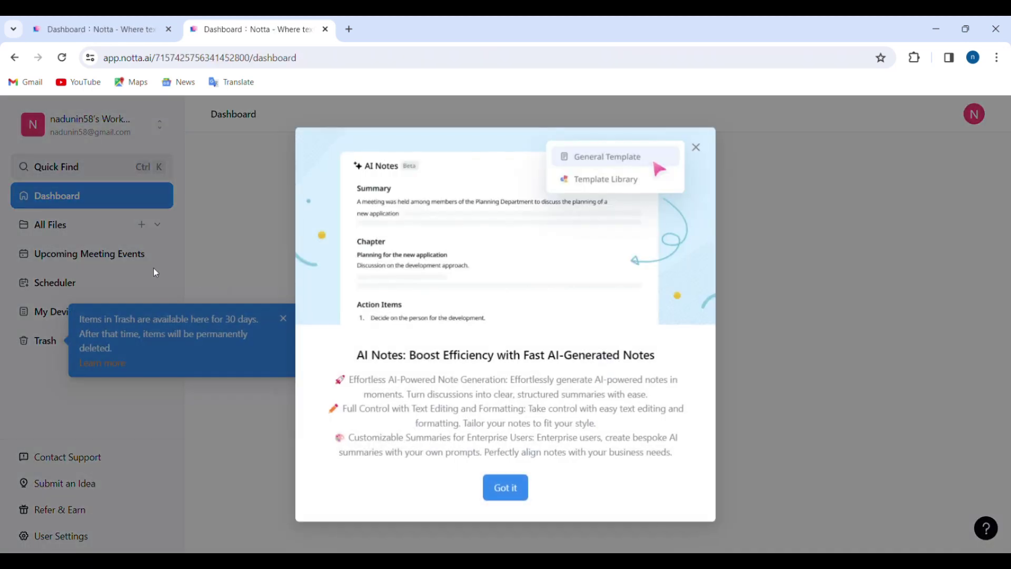
pyautogui.click(696, 147)
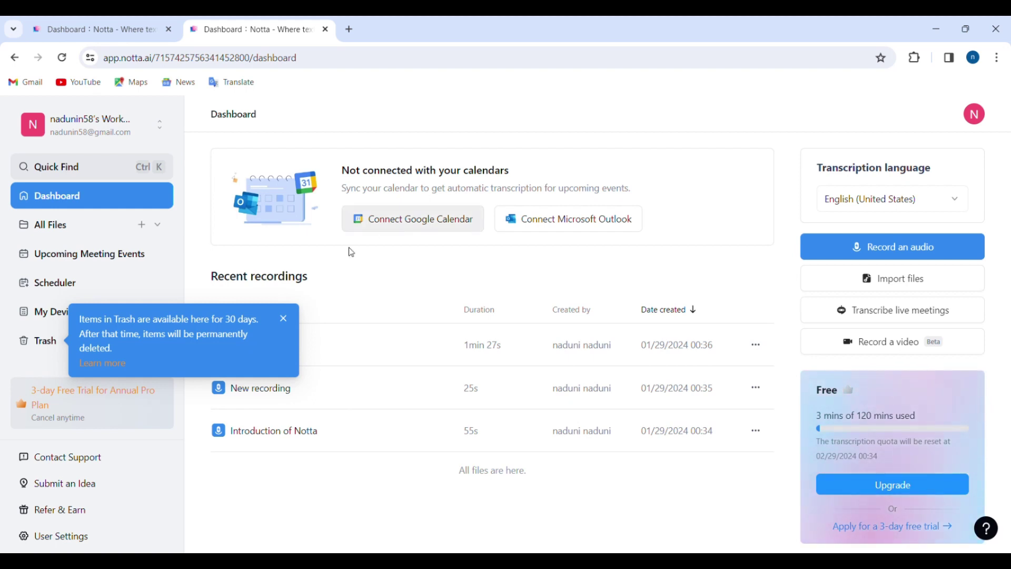
pyautogui.click(282, 320)
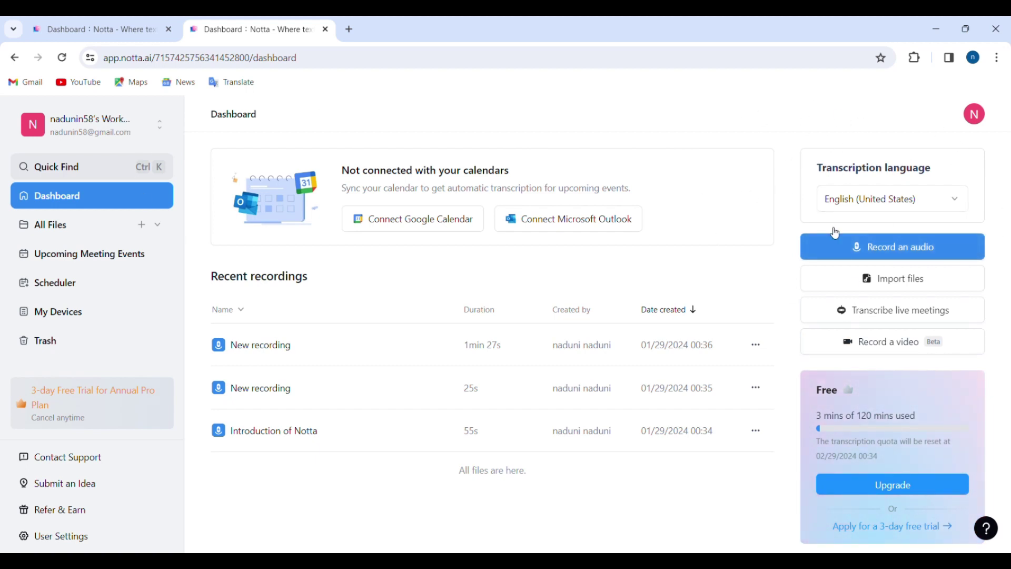
# Step: Look through the available transcription languages on the dashboard, from Arabic to Zulu, without changing the selection
pyautogui.click(837, 198)
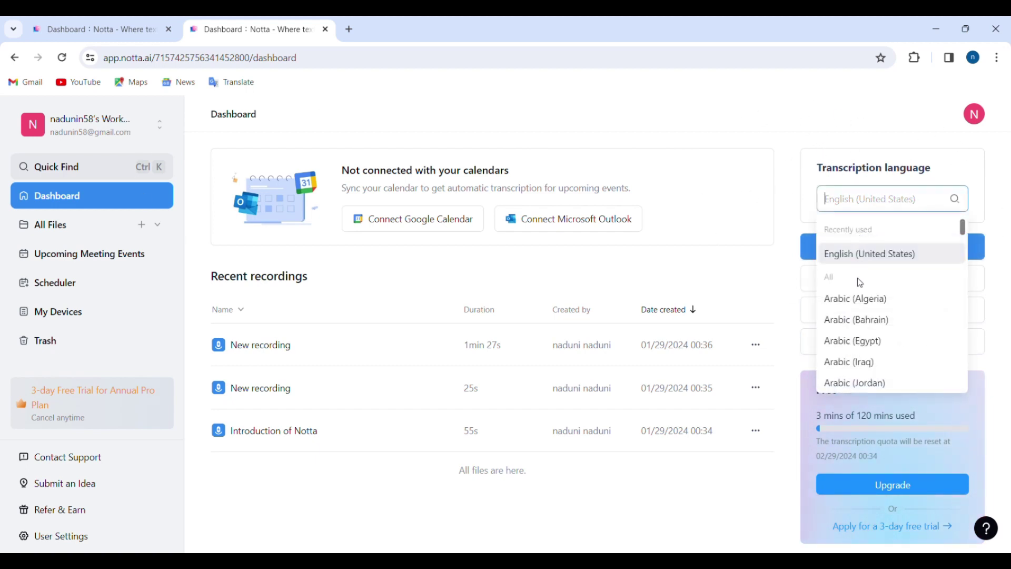
pyautogui.scroll(-3, 862, 295)
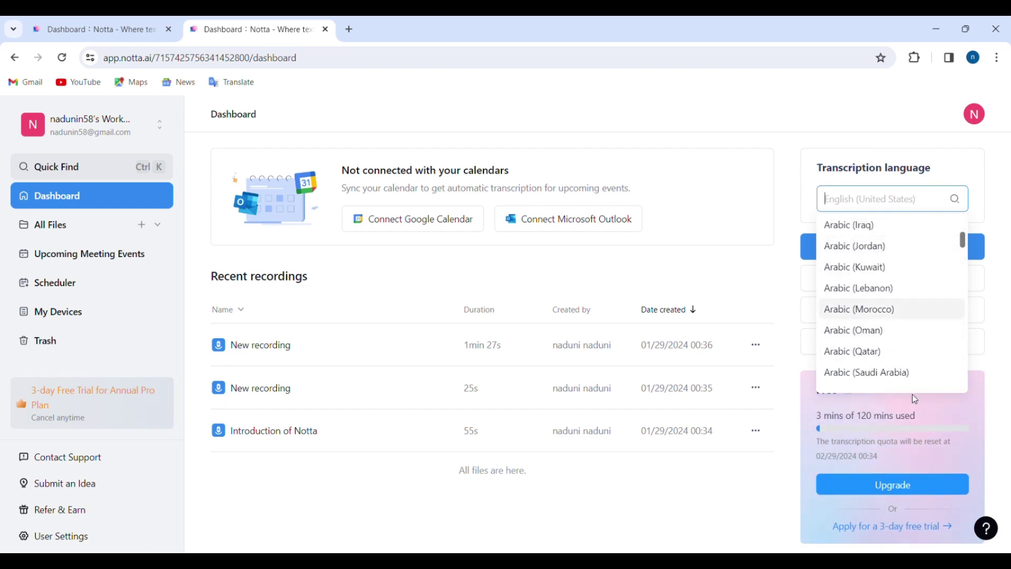
pyautogui.click(987, 455)
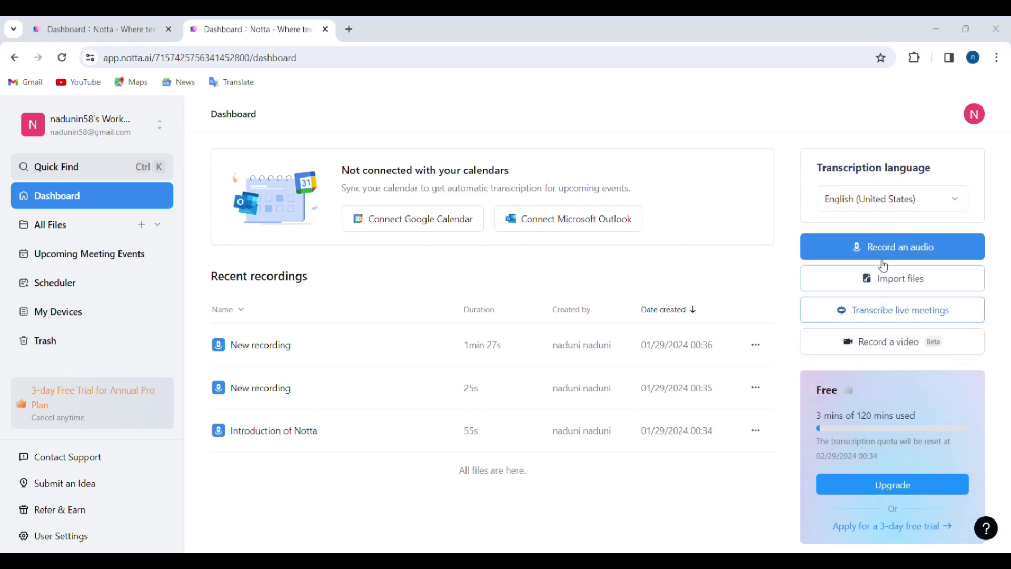
pyautogui.click(888, 198)
pyautogui.scroll(-15, 883, 294)
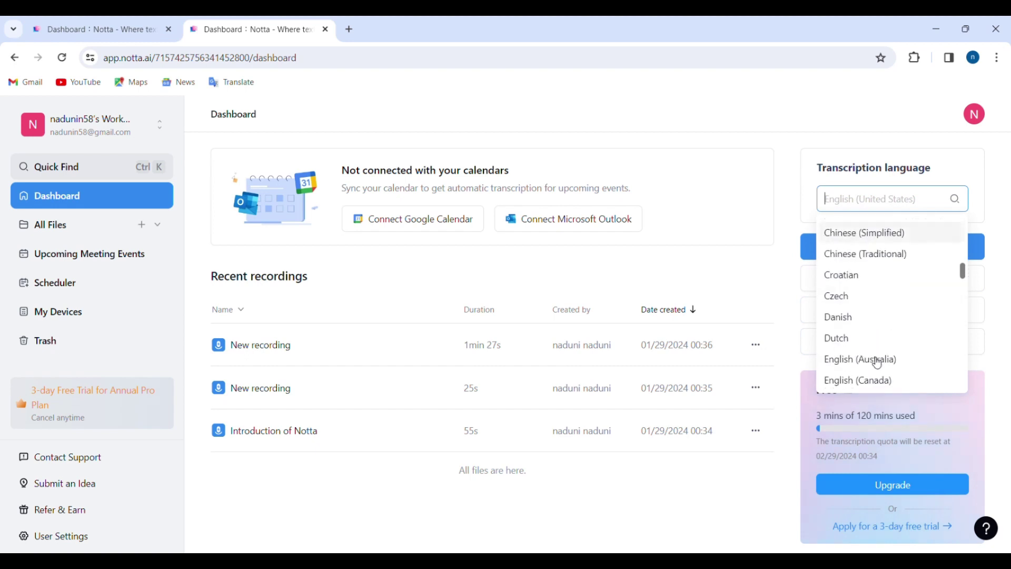
pyautogui.scroll(-20, 886, 343)
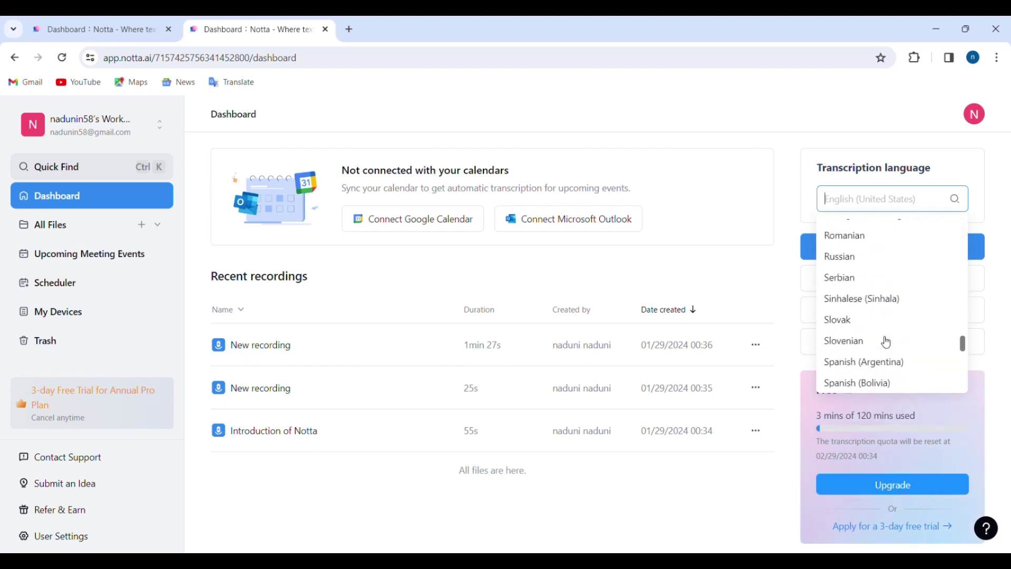
pyautogui.scroll(-5, 886, 341)
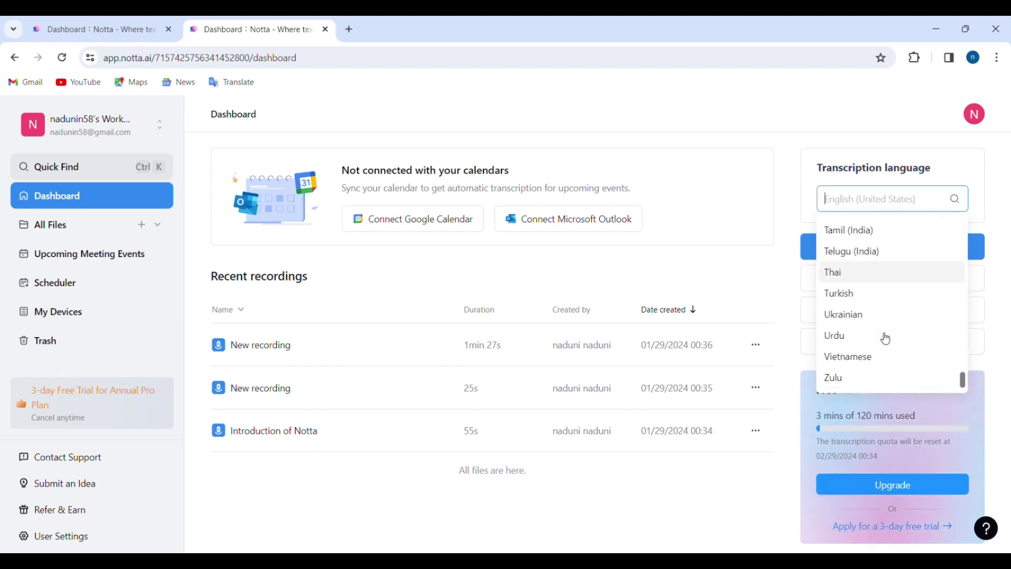
pyautogui.click(764, 119)
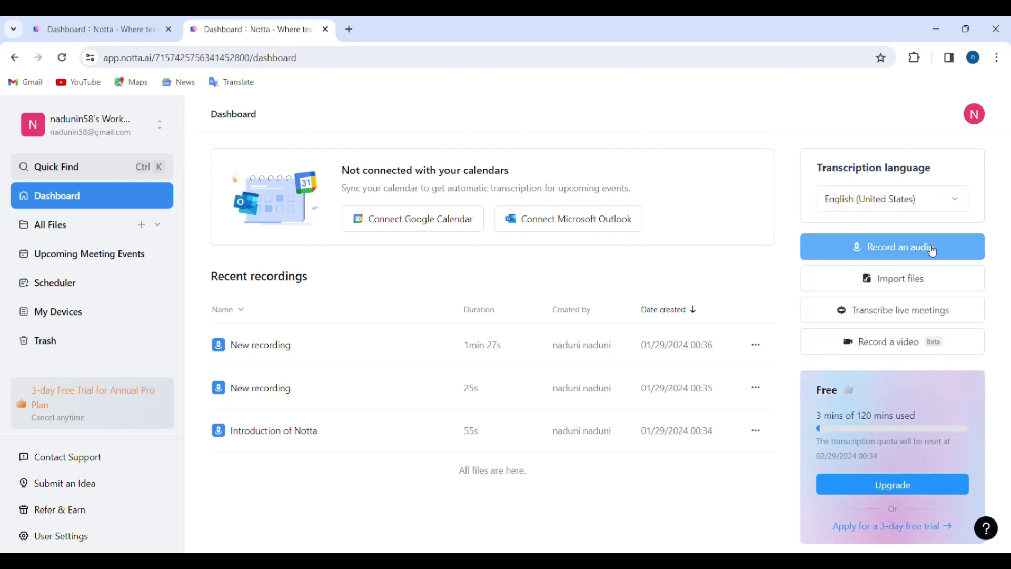
# Step: Start a live audio recording with English (United States) transcription and return to the dashboard without stopping it
pyautogui.click(893, 246)
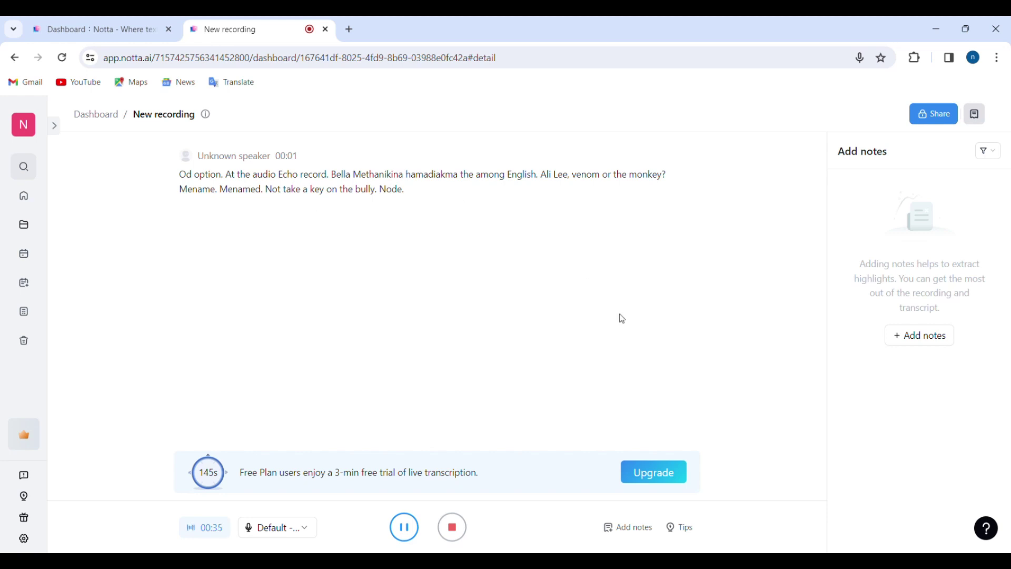
pyautogui.click(19, 61)
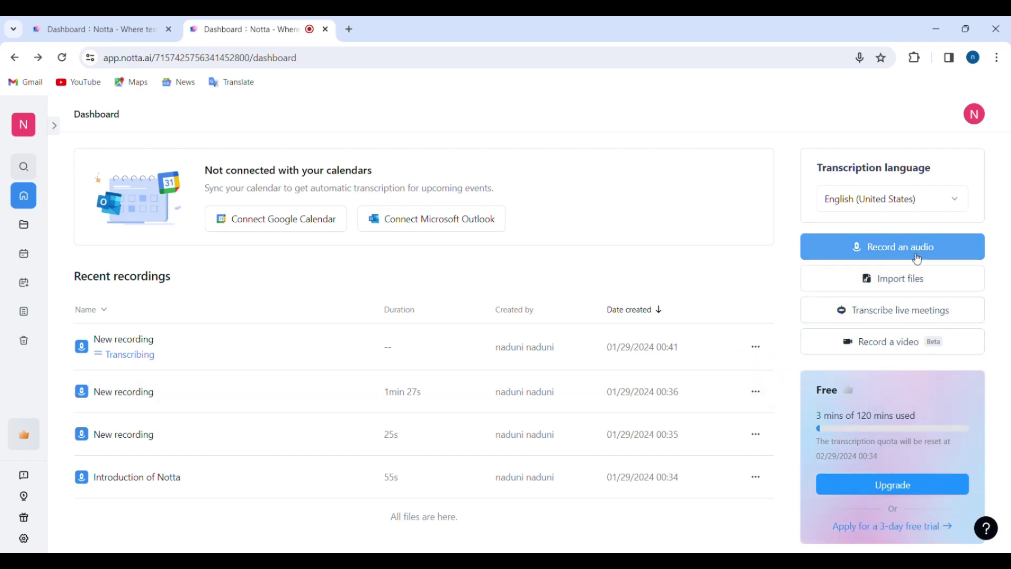
# Step: Examine the file import options and the introduction to live meeting transcription, closing each dialog without importing or joining anything
pyautogui.click(928, 285)
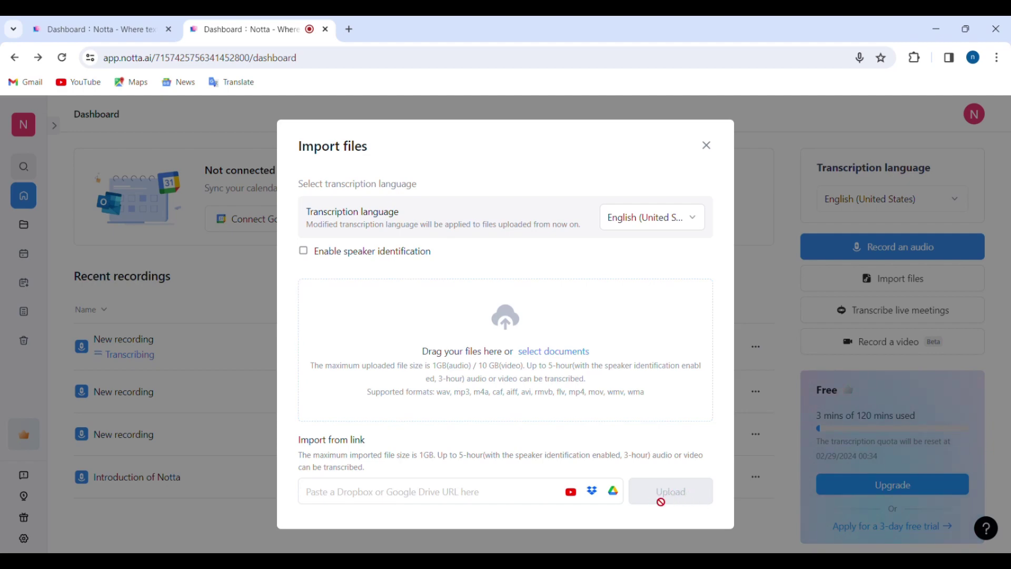
pyautogui.click(706, 146)
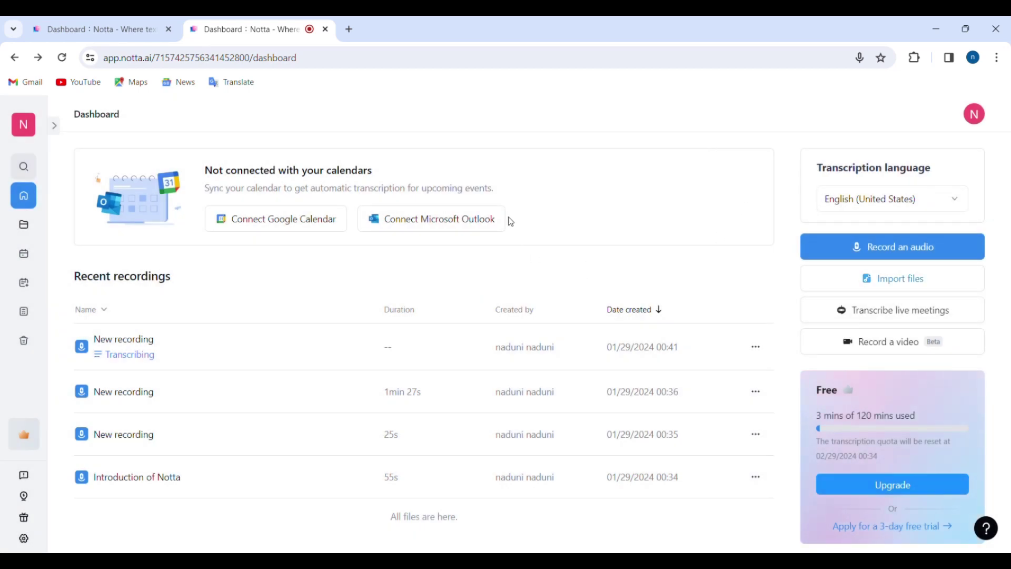
pyautogui.click(883, 279)
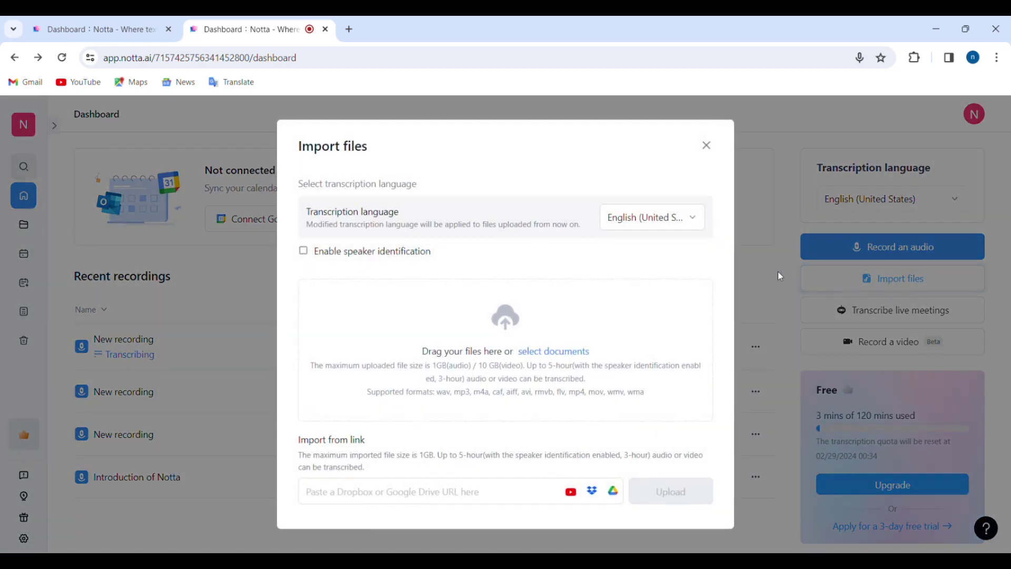
pyautogui.click(707, 145)
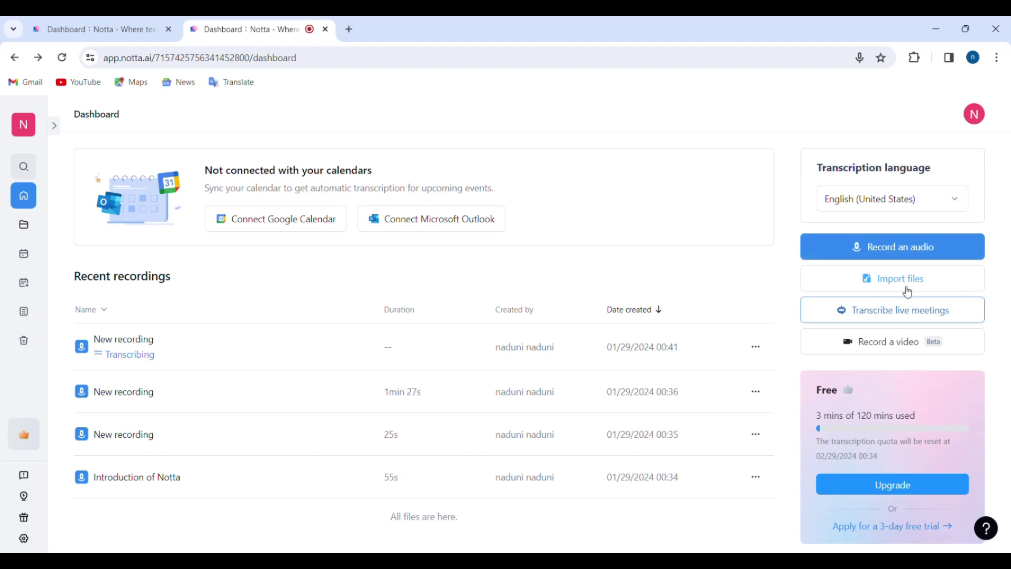
pyautogui.click(922, 315)
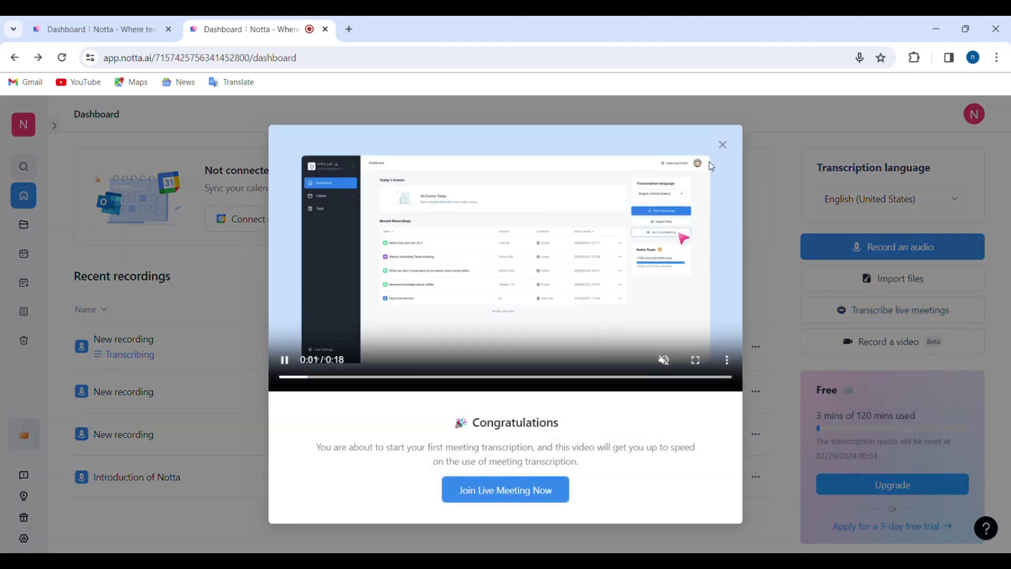
pyautogui.click(722, 145)
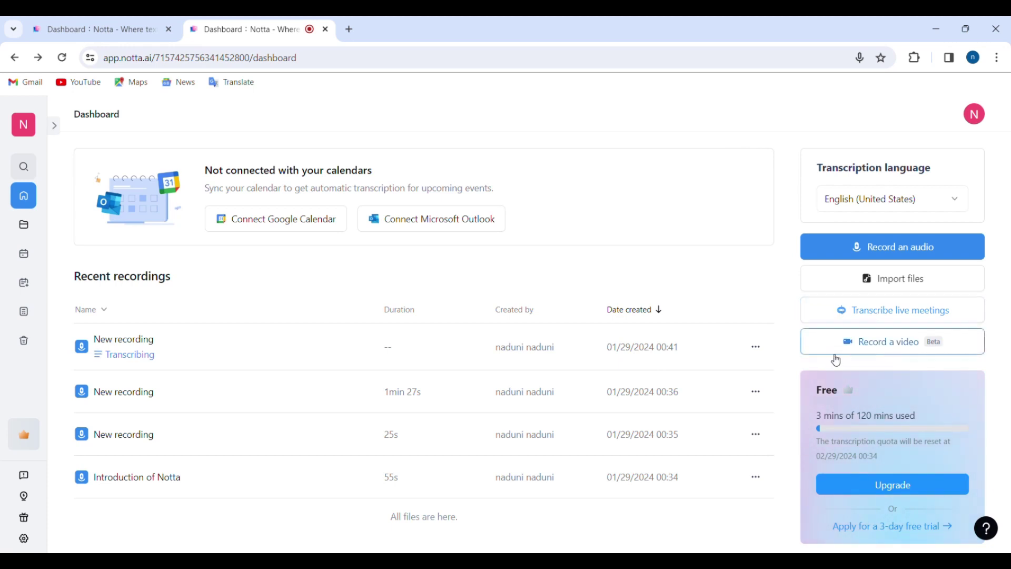
# Step: Examine the video and recording settings for screen recording, dismissing the guide tip and closing the dialog without recording
pyautogui.click(908, 347)
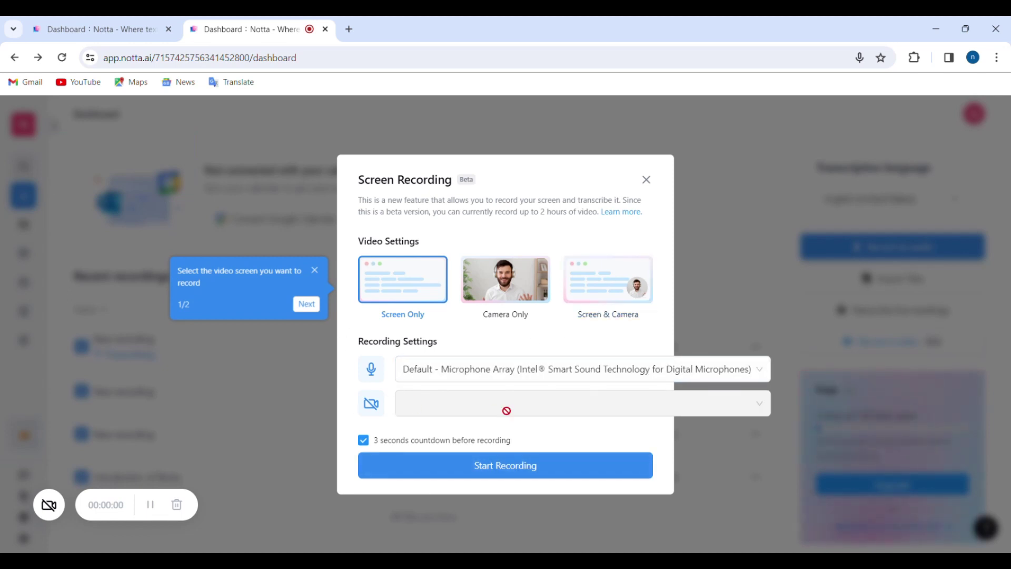
pyautogui.click(315, 274)
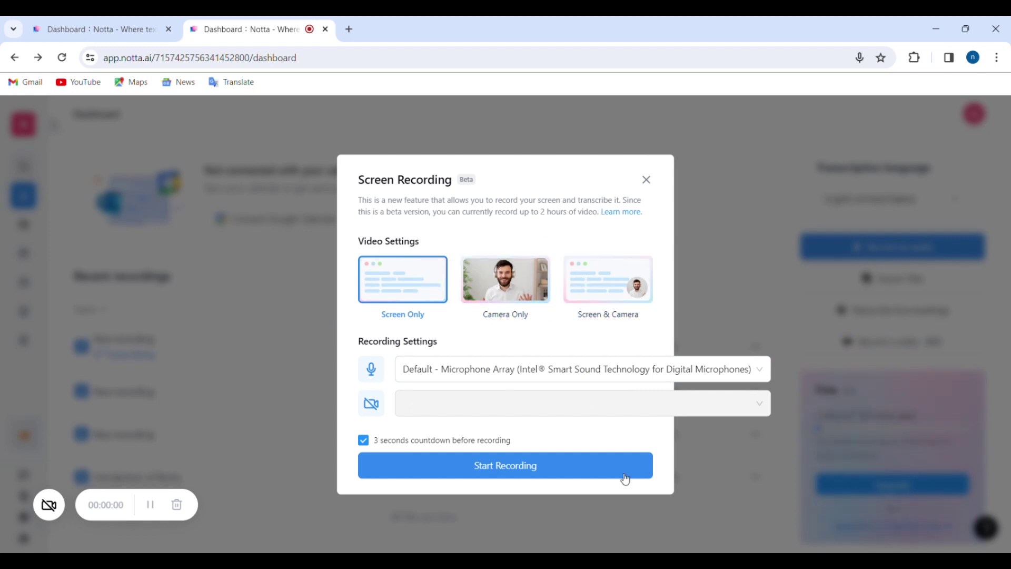
pyautogui.click(647, 180)
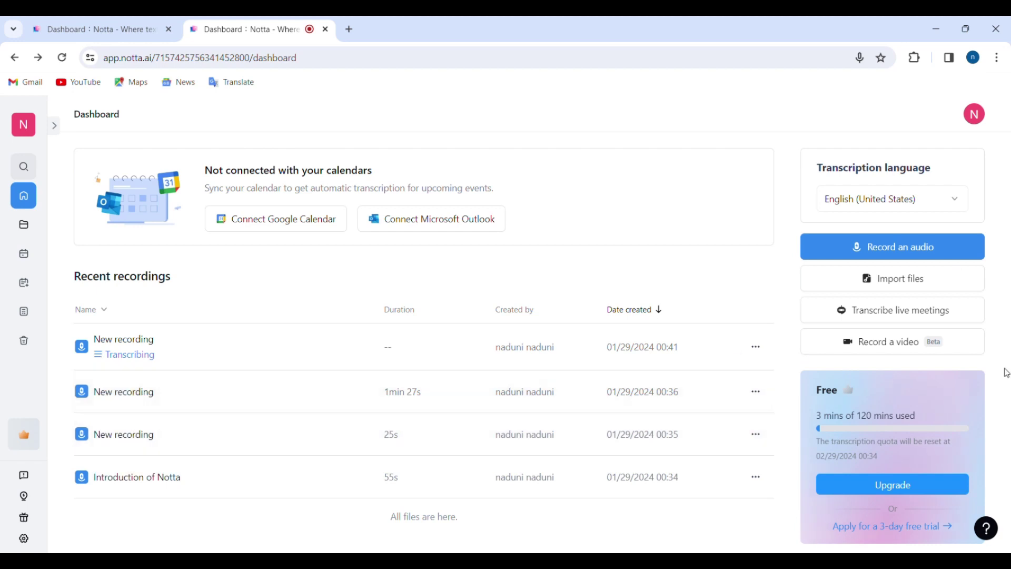
# Step: Browse the transcription language list again and leave it with English (United States) still selected
pyautogui.click(851, 249)
pyautogui.click(872, 208)
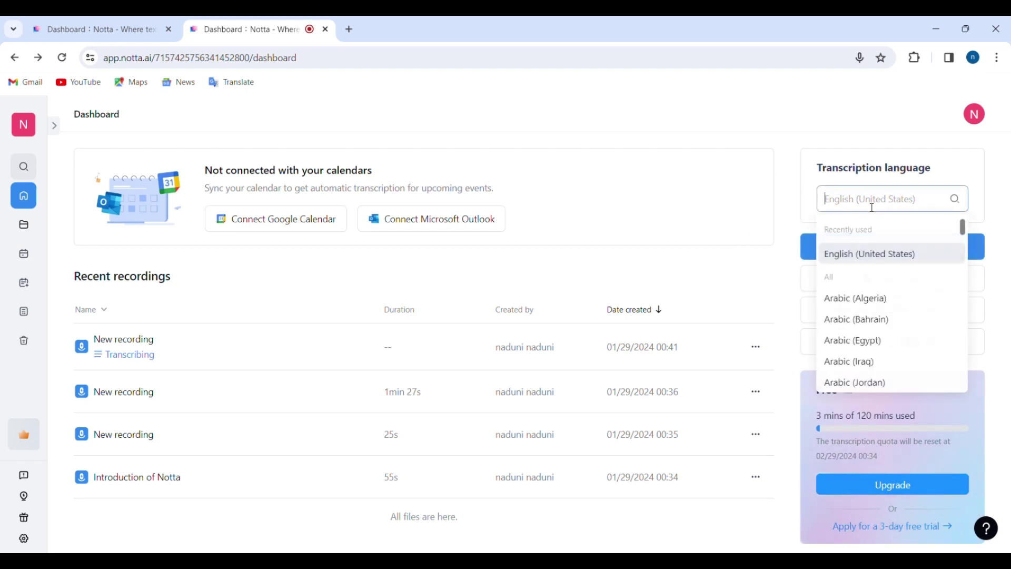
pyautogui.scroll(-1, 875, 337)
pyautogui.scroll(-15, 877, 361)
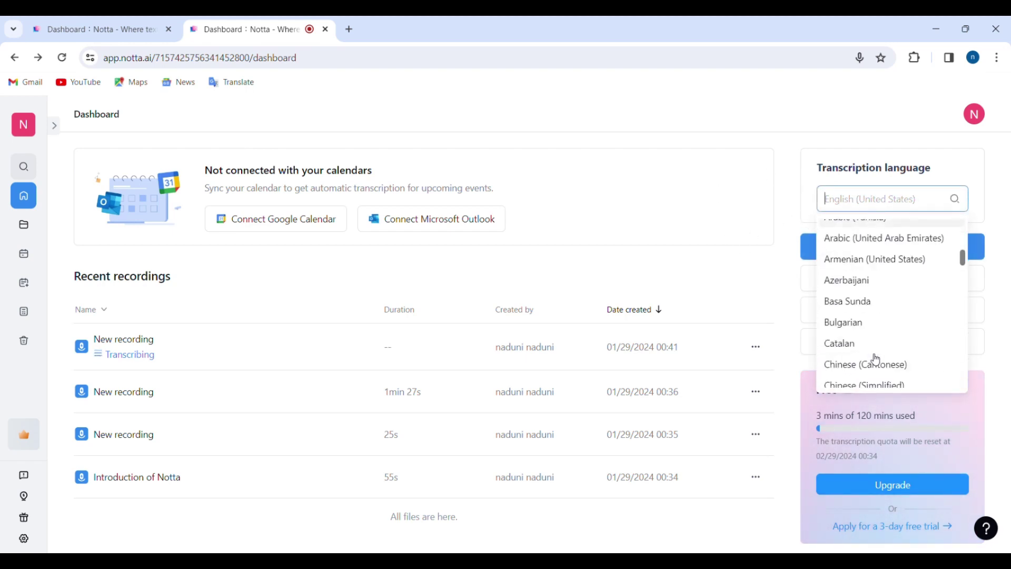
pyautogui.scroll(-5, 871, 339)
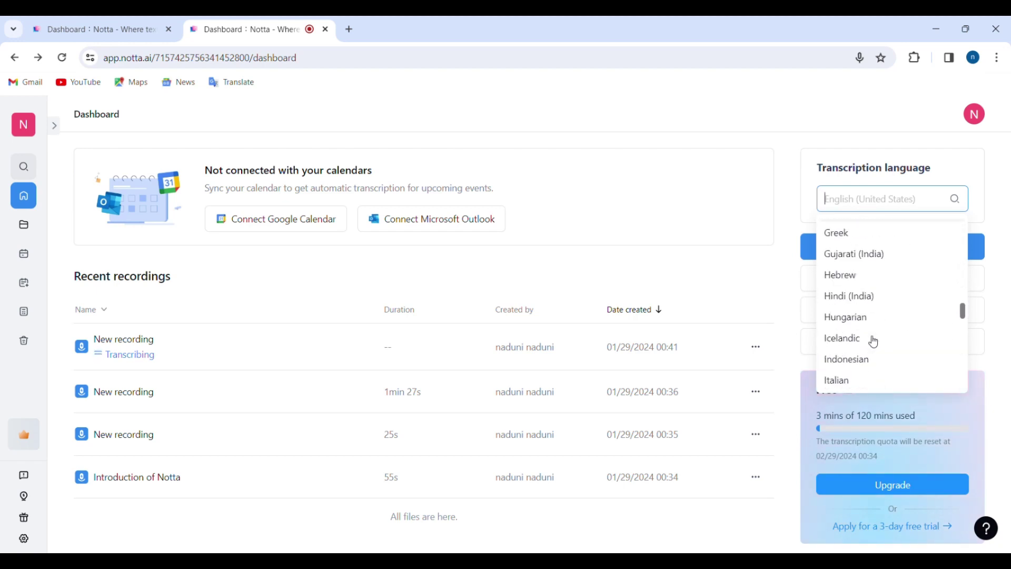
pyautogui.click(742, 162)
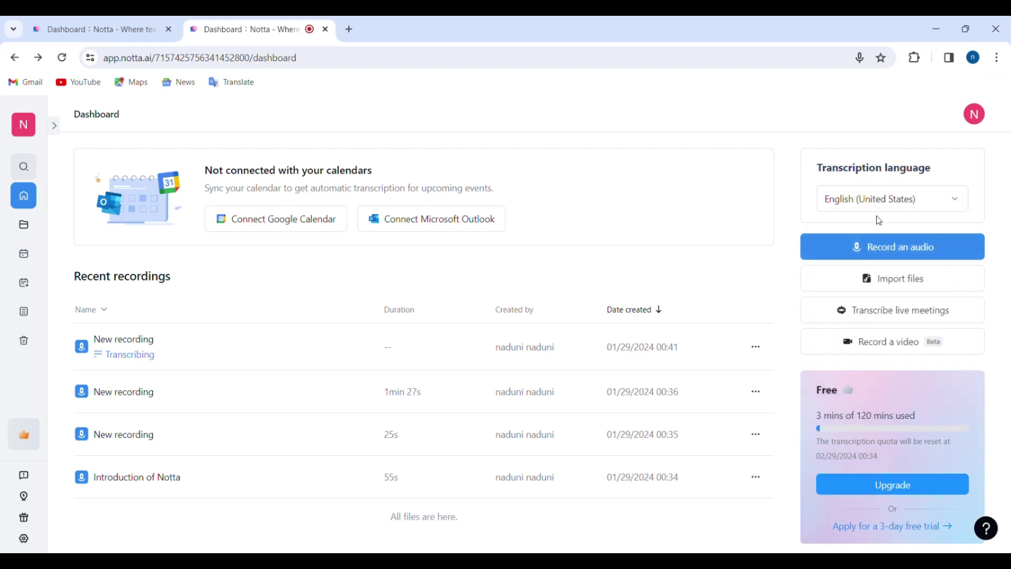
pyautogui.click(889, 201)
pyautogui.scroll(-5, 892, 363)
pyautogui.scroll(-3, 891, 376)
pyautogui.click(713, 152)
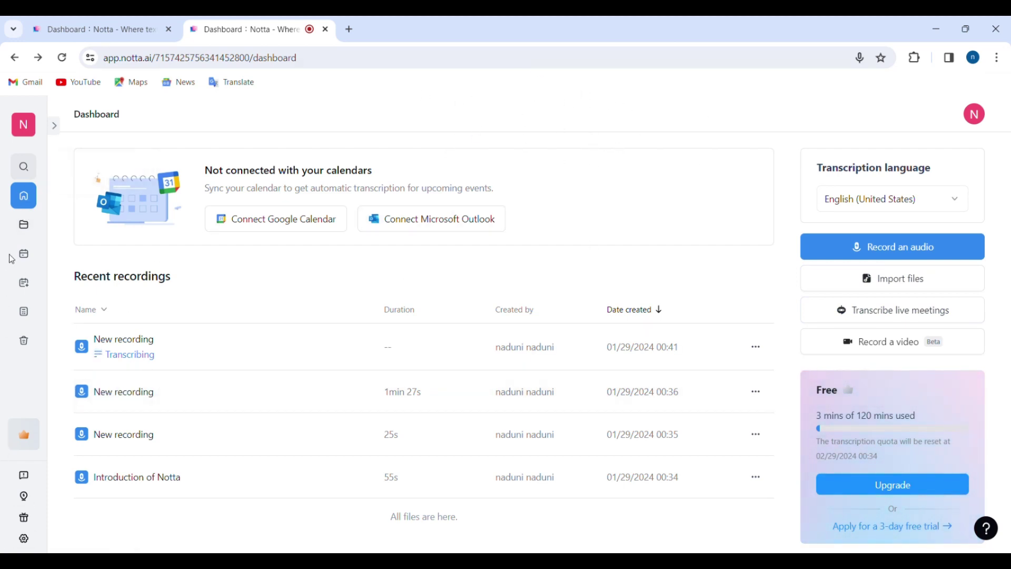
# Step: View the All Files, Upcoming Meeting Events and Scheduler pages, and check the Add Device dialog without adding a device
pyautogui.click(23, 225)
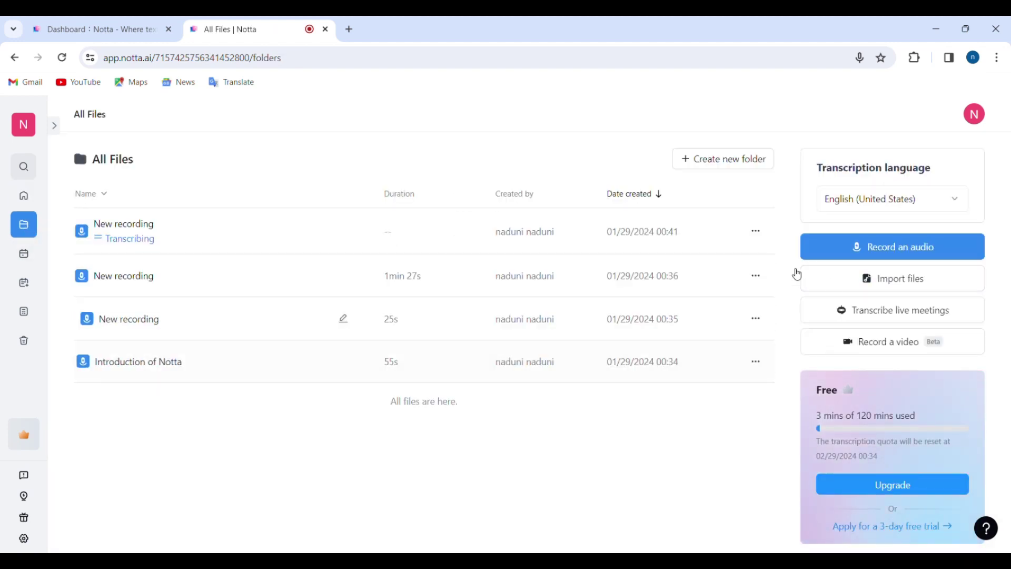
pyautogui.click(23, 253)
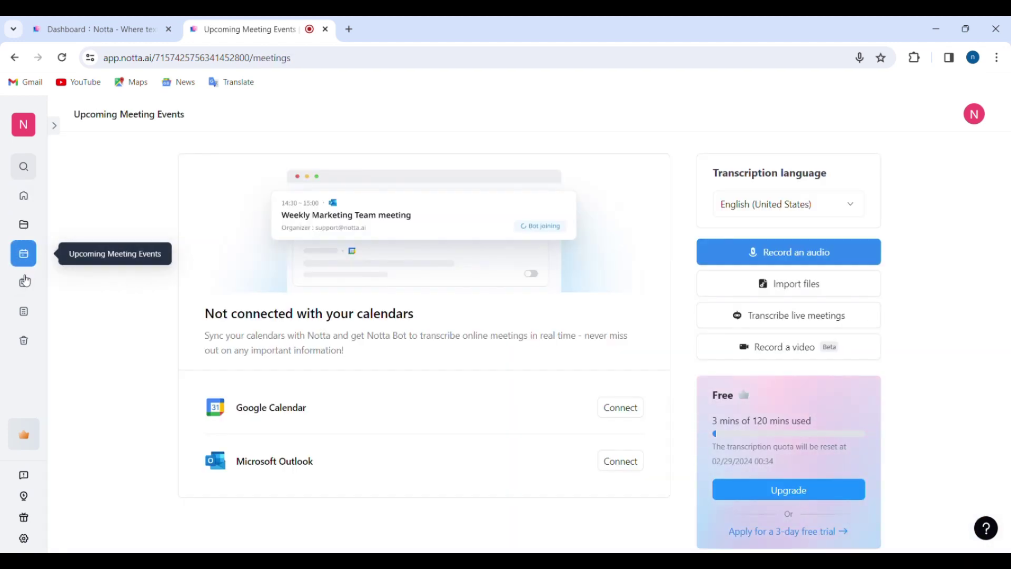
pyautogui.click(23, 282)
pyautogui.click(22, 314)
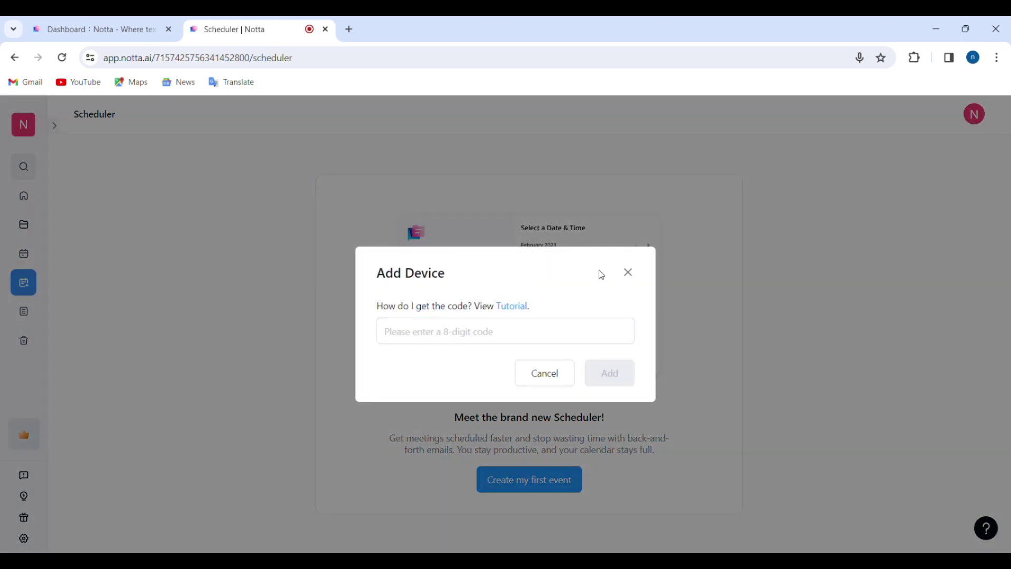
pyautogui.click(629, 275)
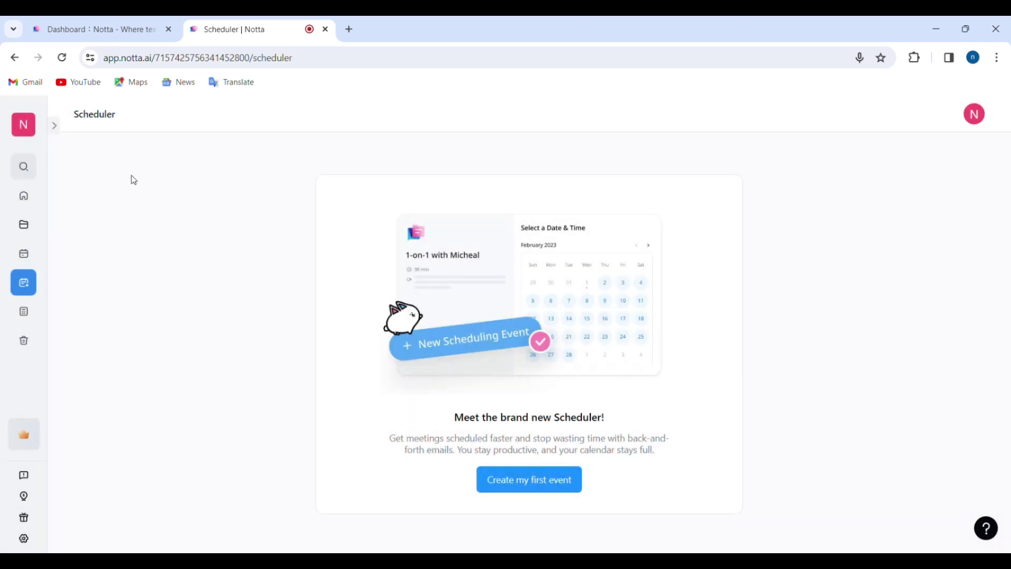
# Step: Check the Quick Find search, close it, and return to the dashboard
pyautogui.click(26, 165)
pyautogui.click(733, 170)
pyautogui.click(25, 200)
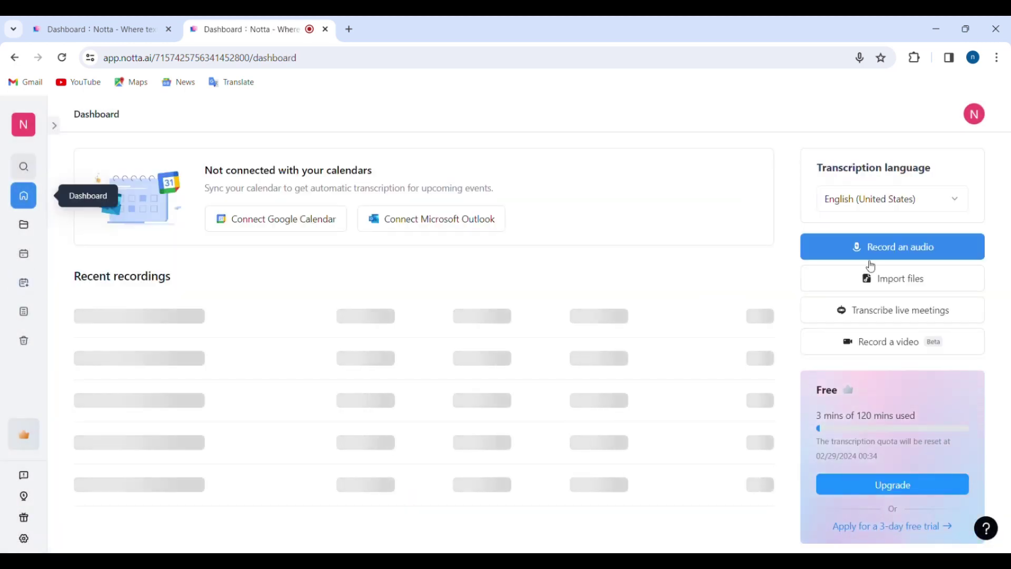